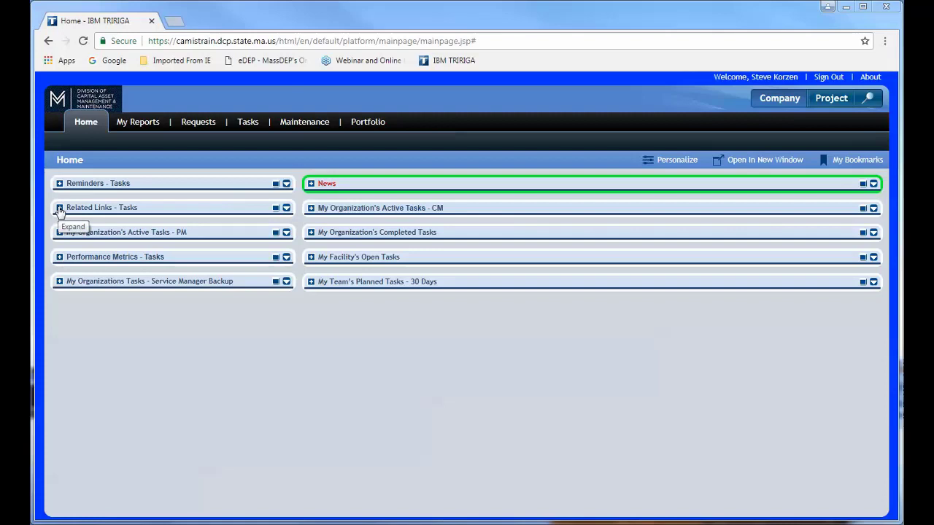
Step: Expand Related Links – Tasks to reveal the Requests links Submit Request and View Survey Results
left_click(60, 208)
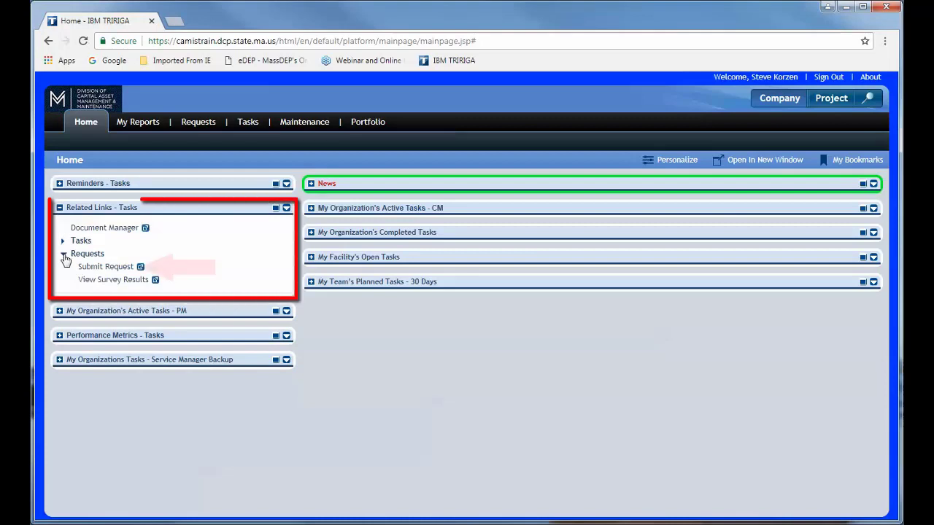
left_click(110, 267)
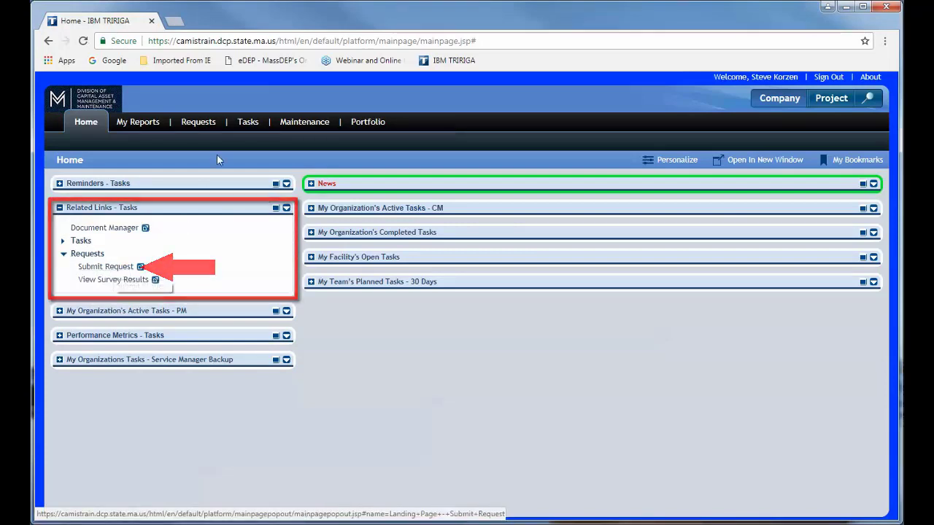
mouse_move(197, 124)
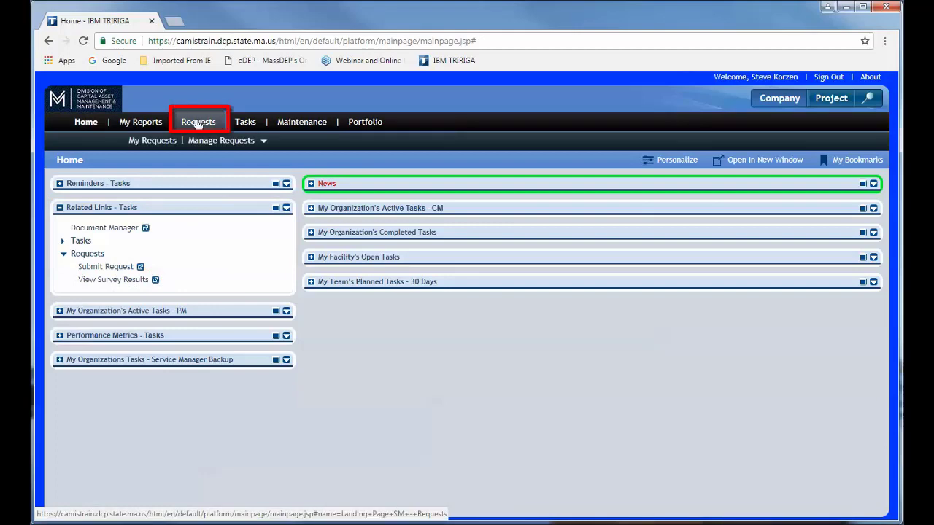
Step: Go to My Requests and collapse then re-expand the Facilities category in Request Central
left_click(136, 144)
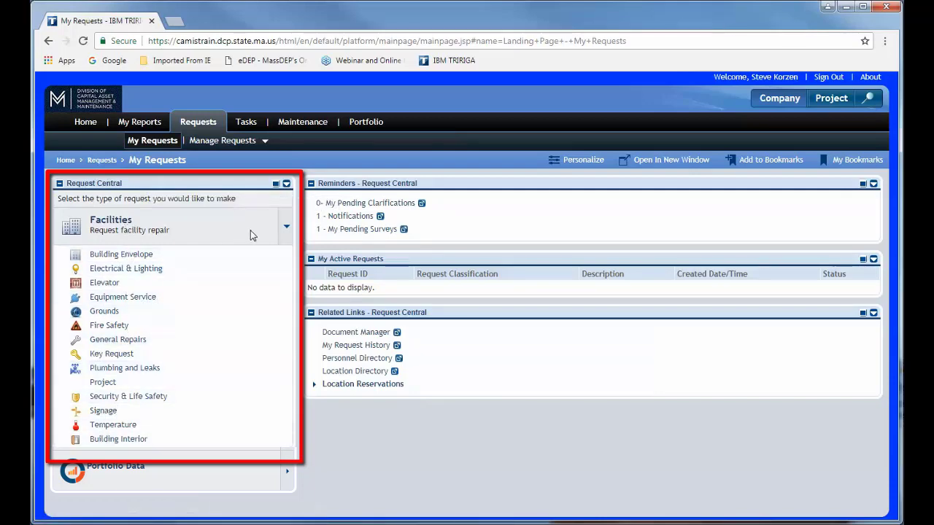
left_click(289, 229)
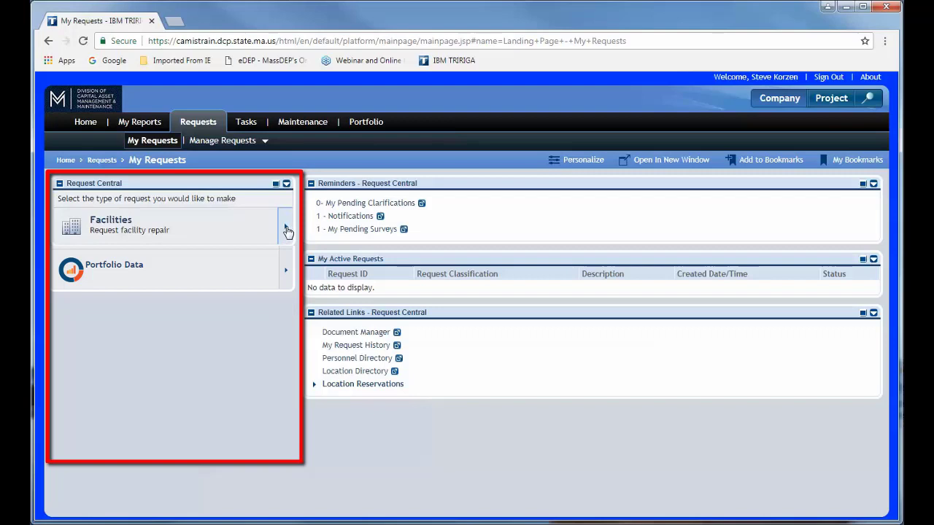
left_click(287, 230)
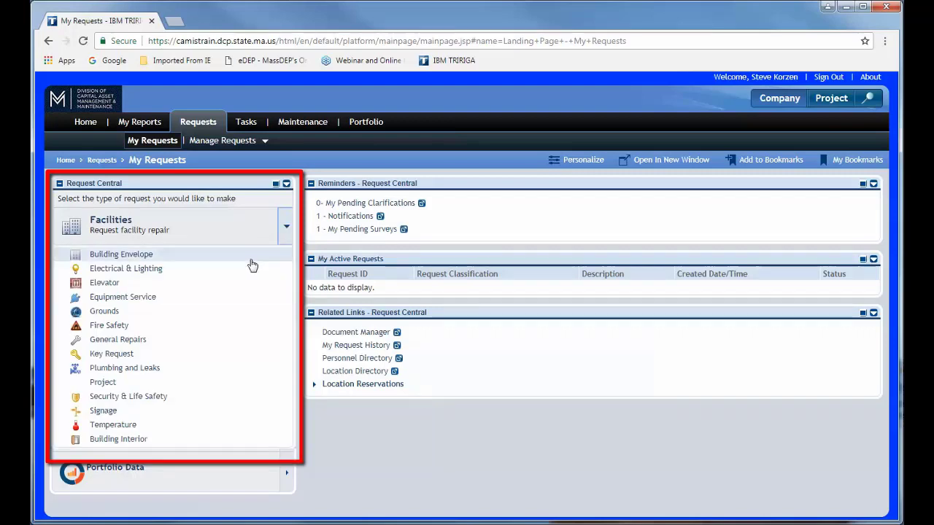
Step: Start an Electrical & Lighting request and set Building to Barn, filtering buildings by City 'easton'
left_click(121, 272)
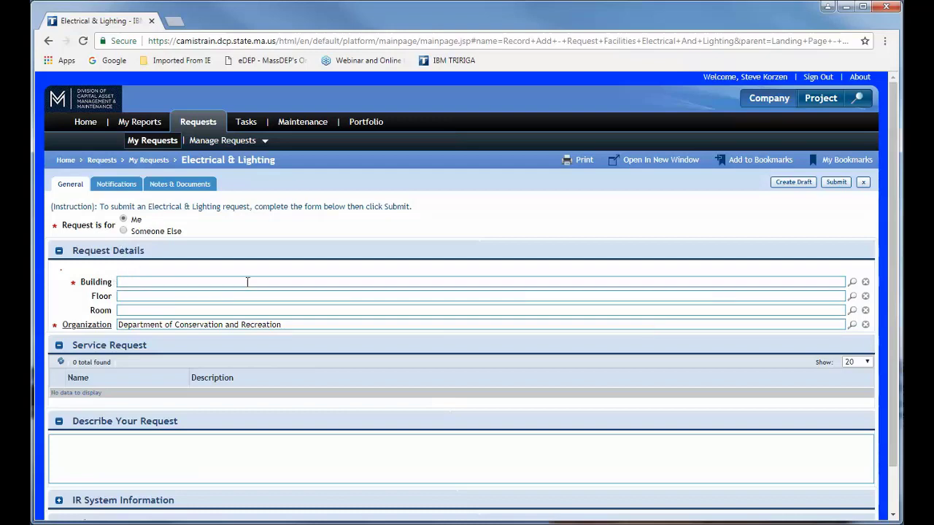
left_click(853, 283)
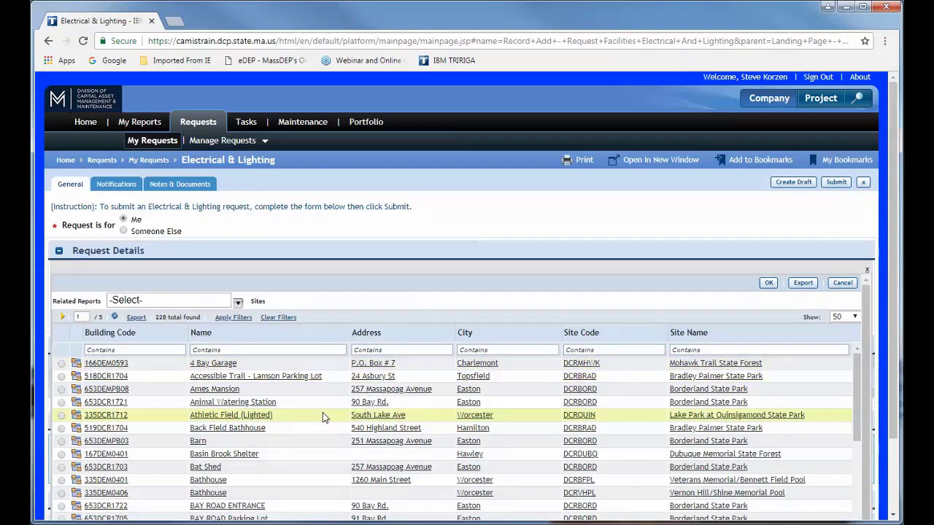
left_click(476, 350)
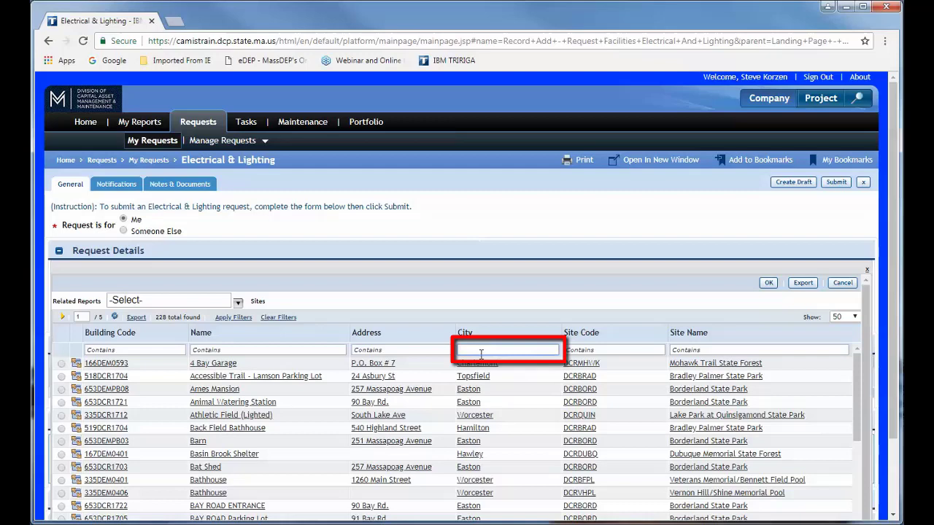
type("easton")
key("Return")
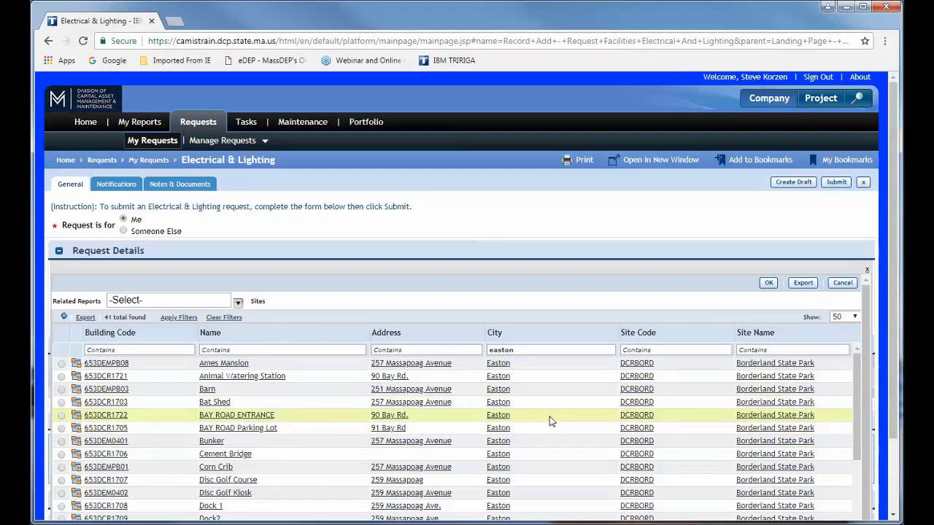
scroll(551, 421, "down", 5)
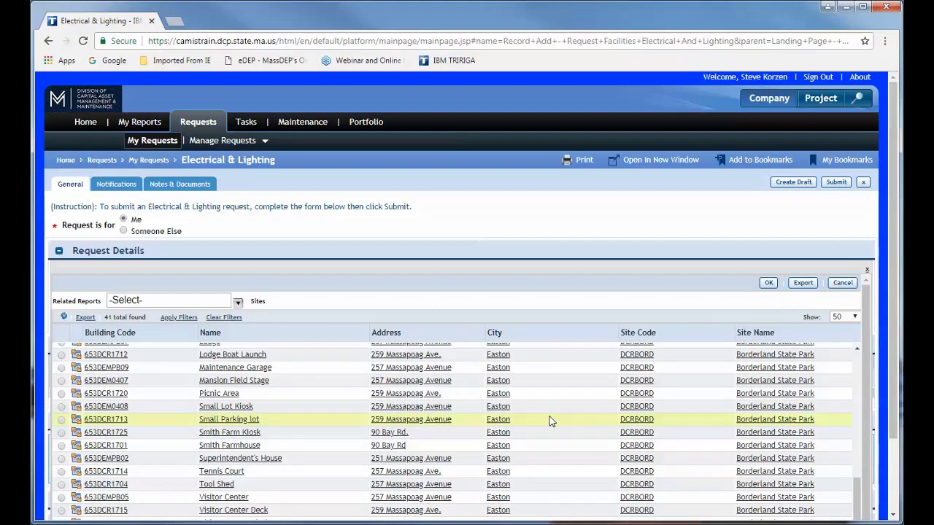
scroll(551, 421, "up", 5)
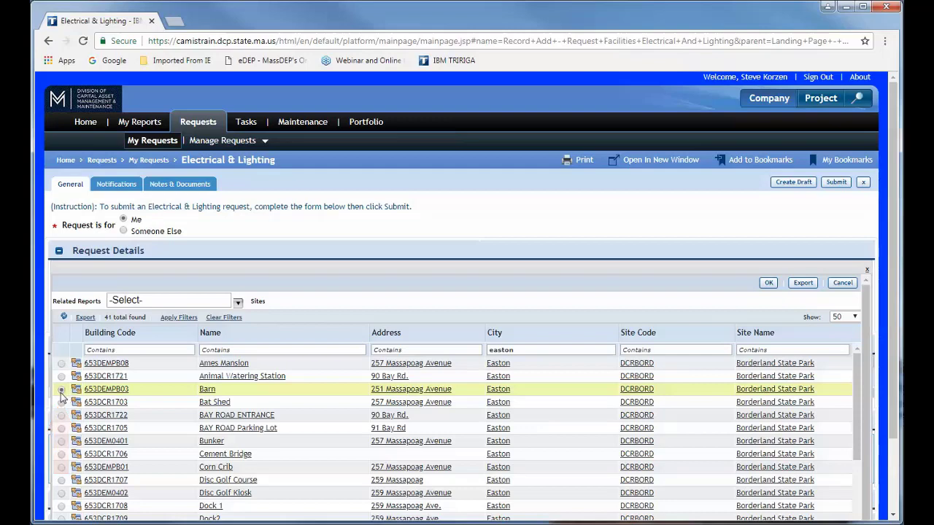
left_click(61, 390)
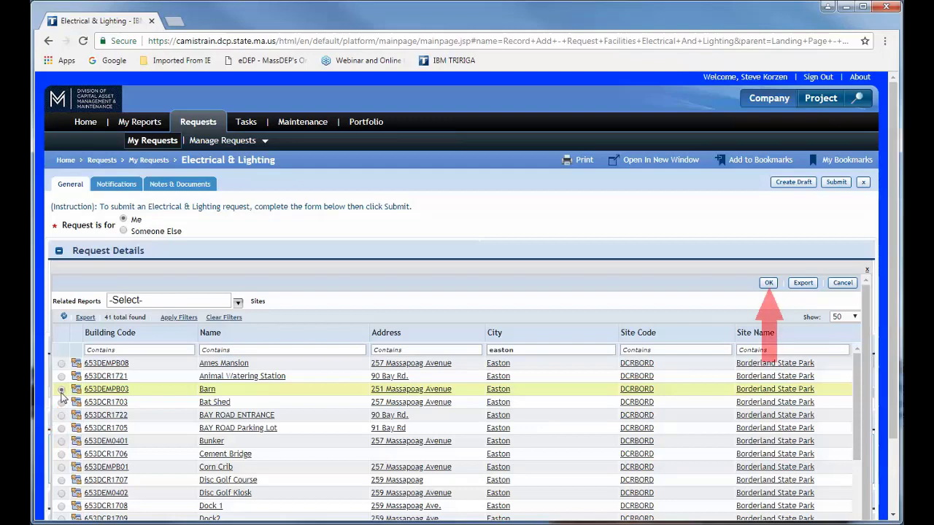
left_click(770, 284)
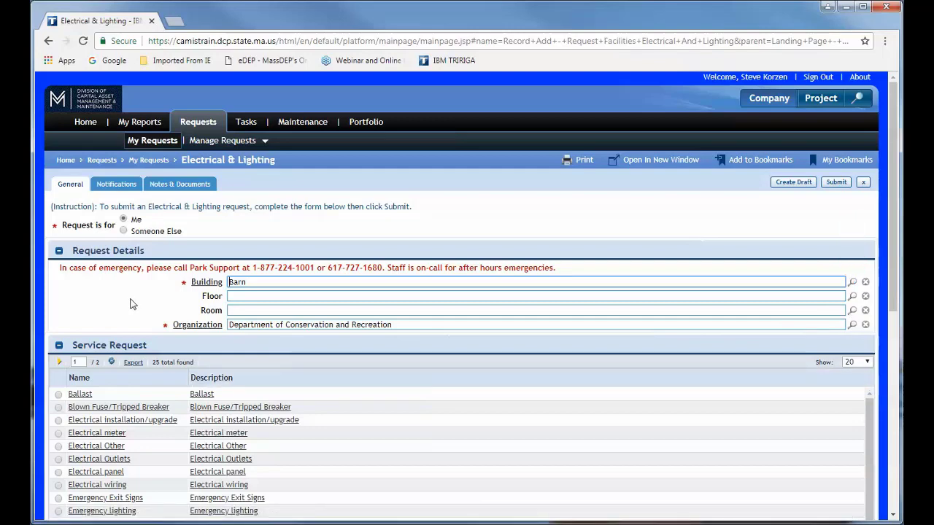
Step: Show 50 service request types per page so all 25 types fit on one page
scroll(130, 304, "down", 2)
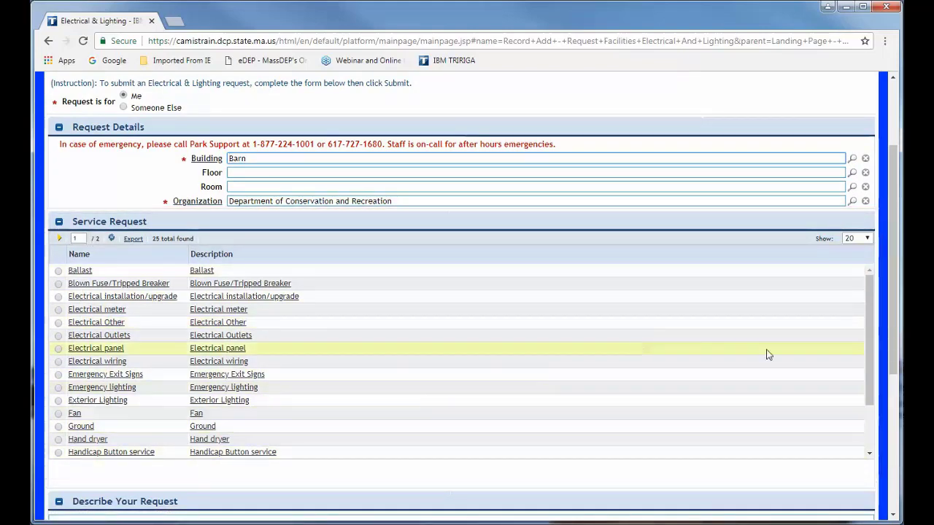
mouse_move(865, 342)
left_mouse_down()
mouse_move(869, 397)
mouse_move(878, 312)
mouse_move(869, 412)
mouse_move(878, 314)
left_mouse_up()
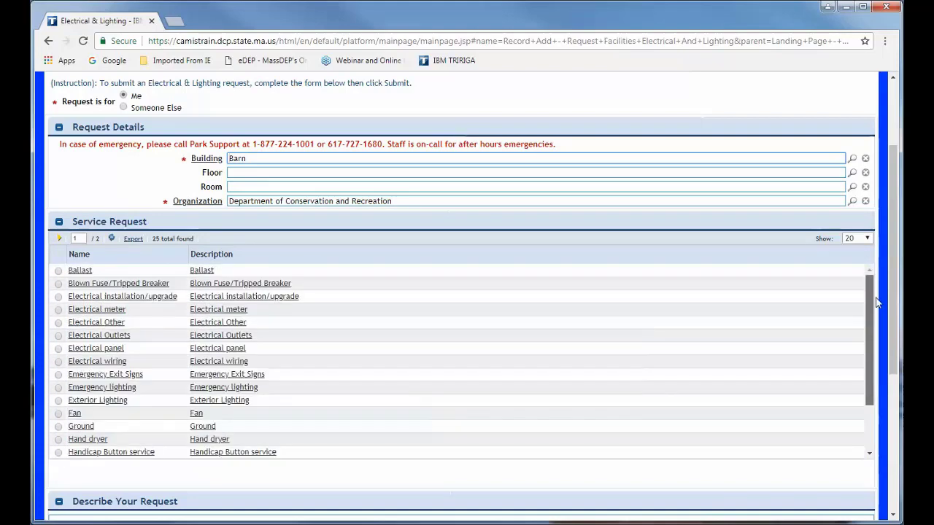
double_click(156, 239)
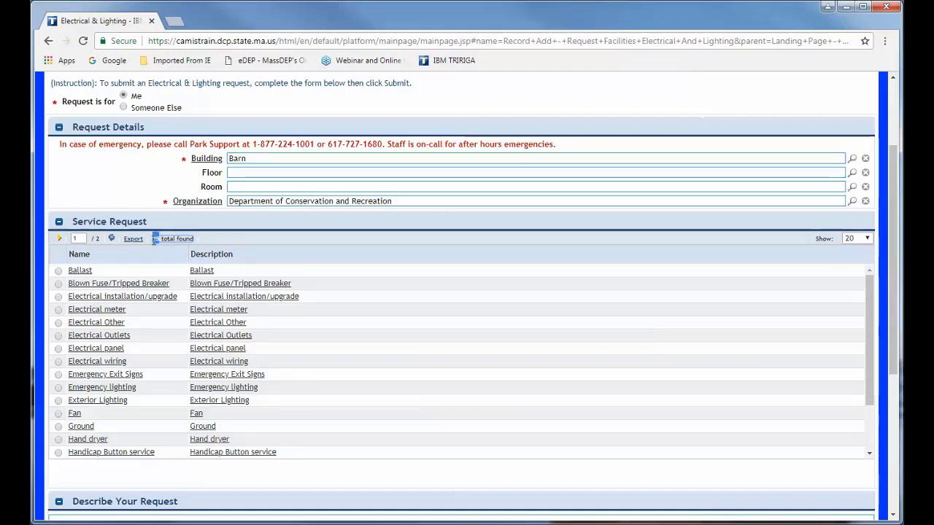
left_click(867, 238)
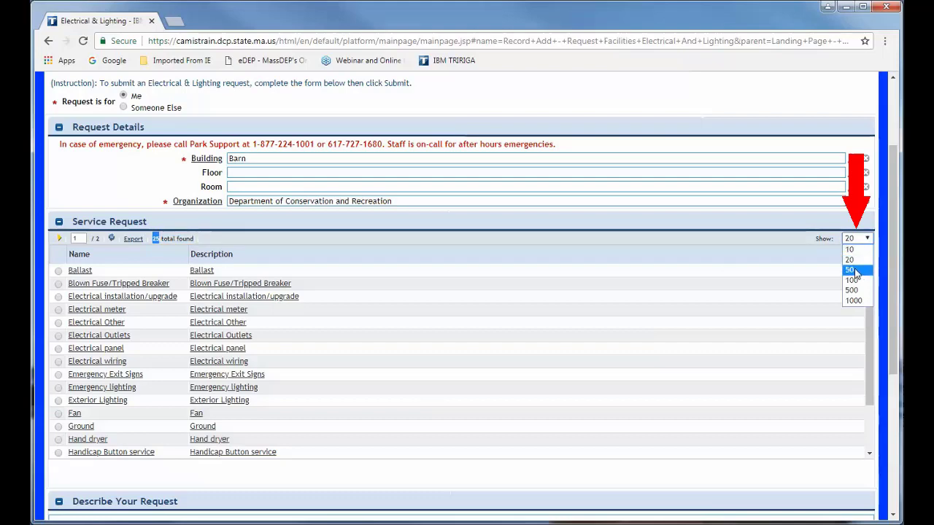
left_click(852, 261)
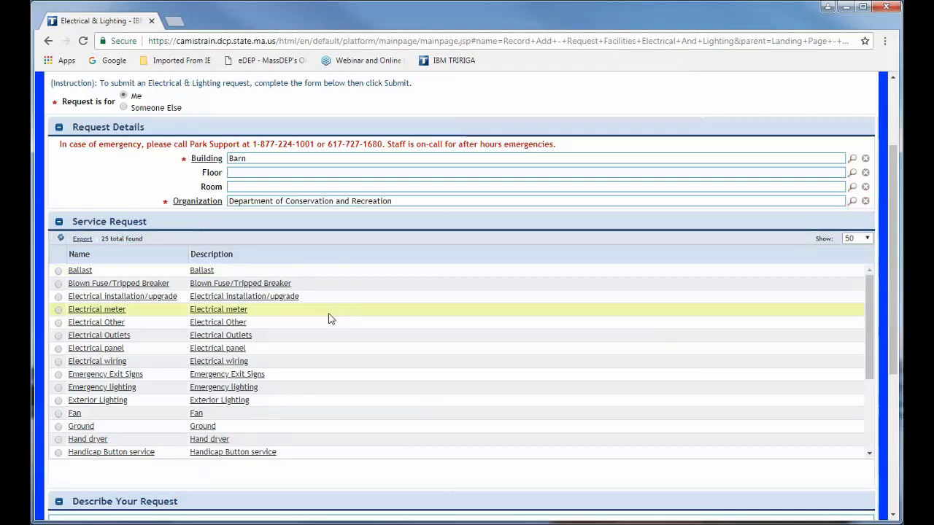
left_click_drag(870, 334, 878, 415)
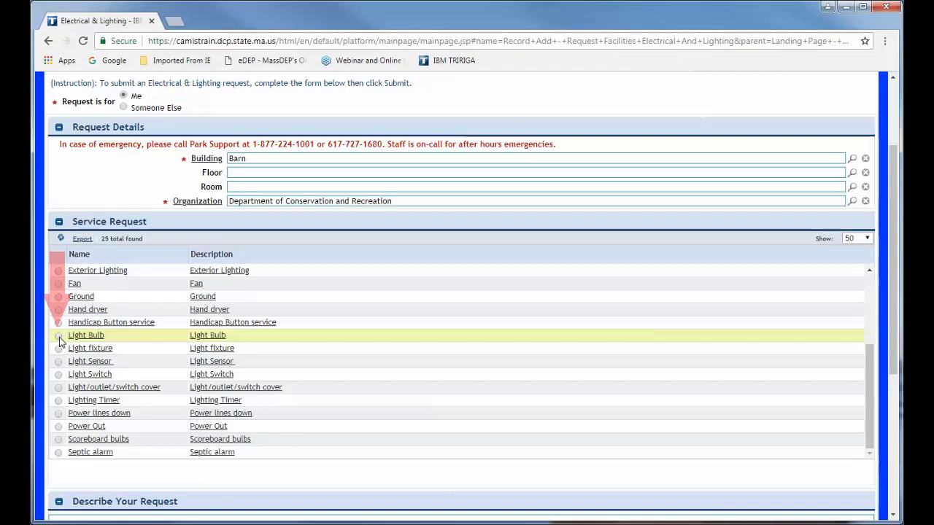
scroll(58, 341, "up", 5)
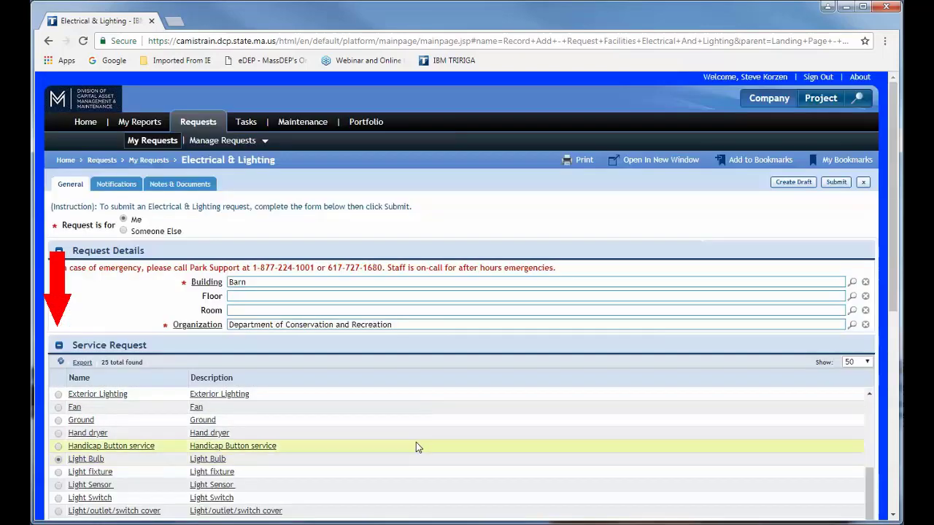
Step: Select Light Bulb and describe the burnt-out bulb over the barn's main entrance
left_click(179, 461)
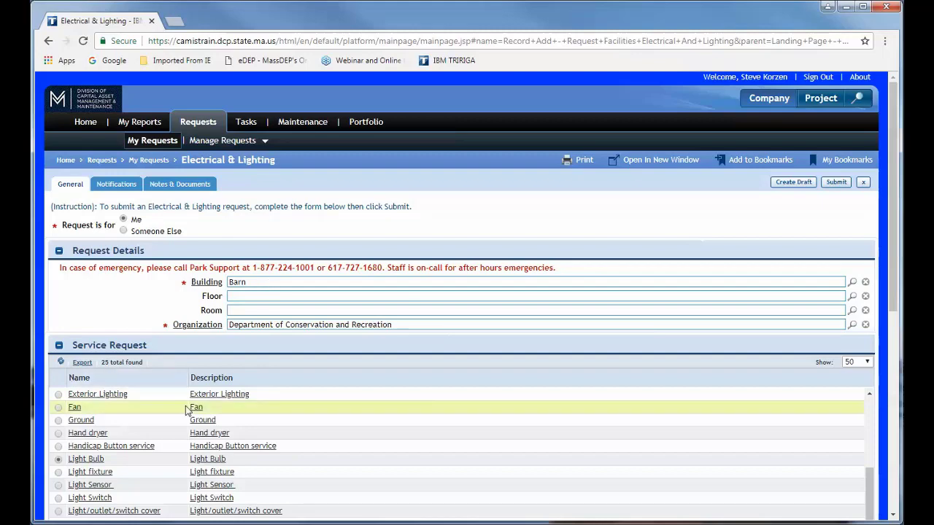
scroll(377, 432, "down", 4)
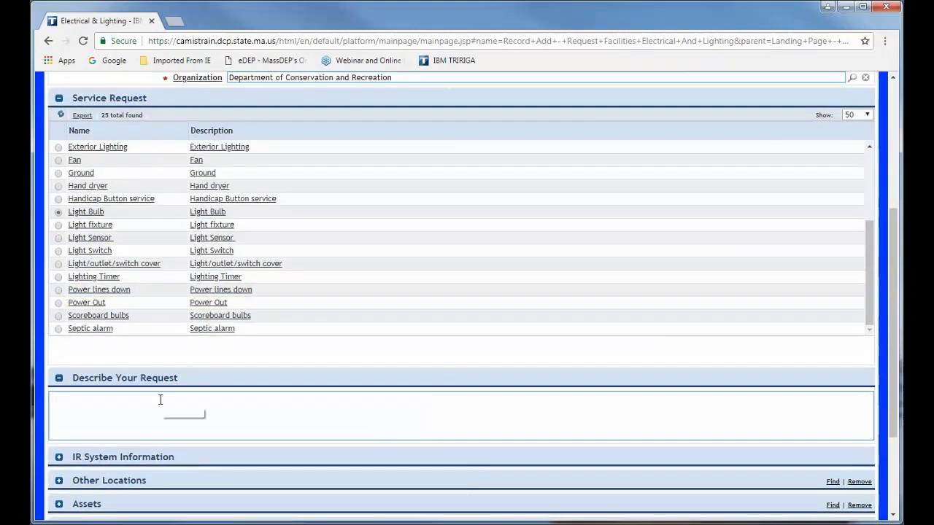
left_click(160, 400)
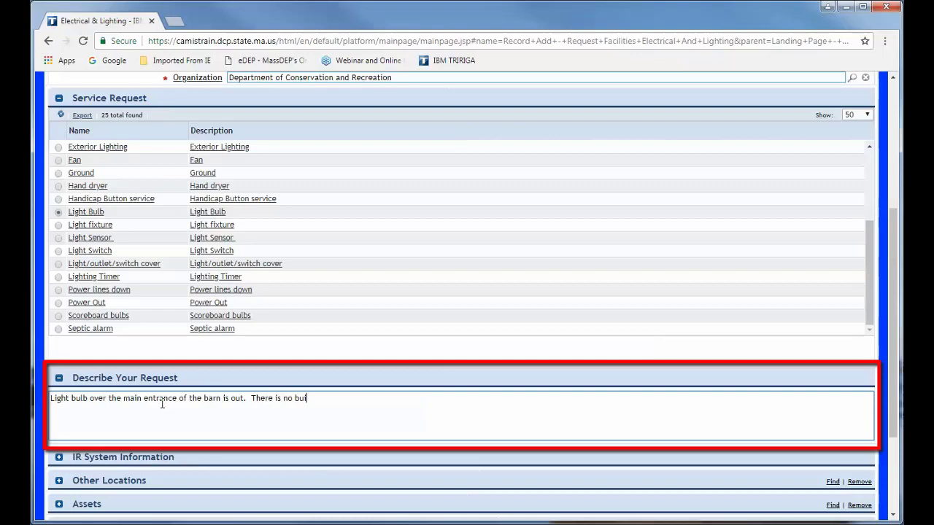
key("BackSpace")
key("BackSpace")
key("BackSpace")
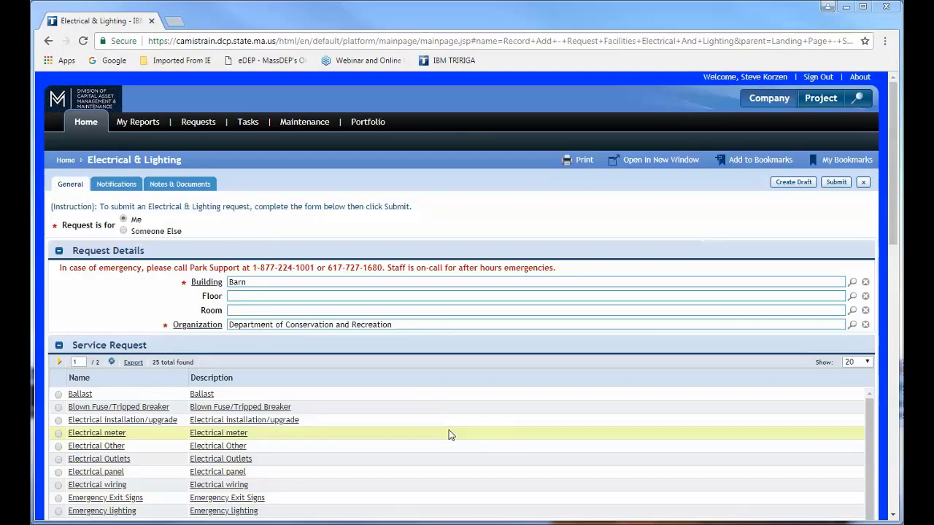
Step: Scroll down to the request's empty Related Documents section
scroll(454, 463, "down", 2)
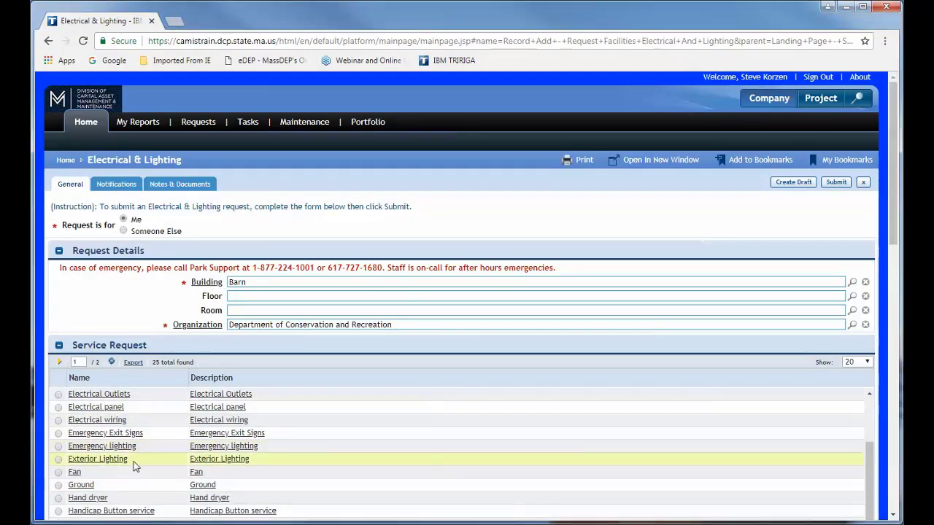
scroll(392, 452, "down", 8)
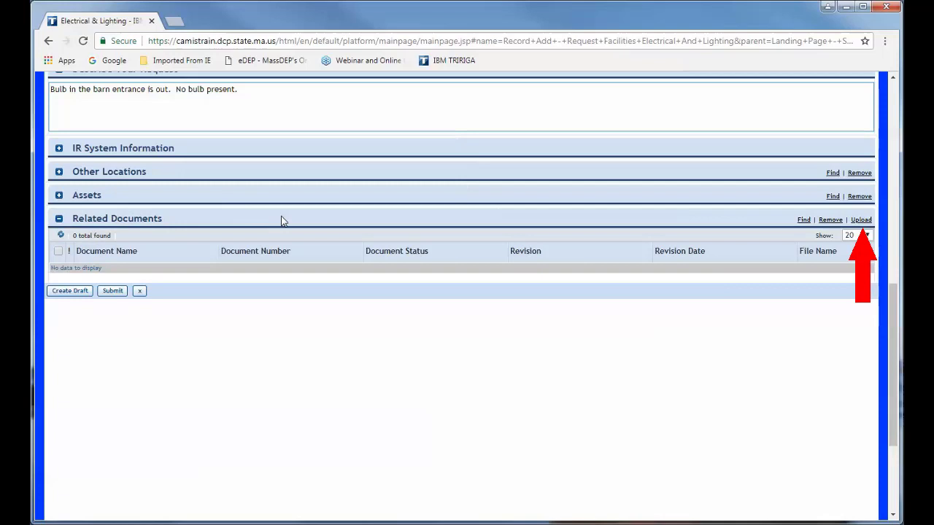
Step: Open the Related Documents upload window, then resize and centre it over the form
left_click(861, 220)
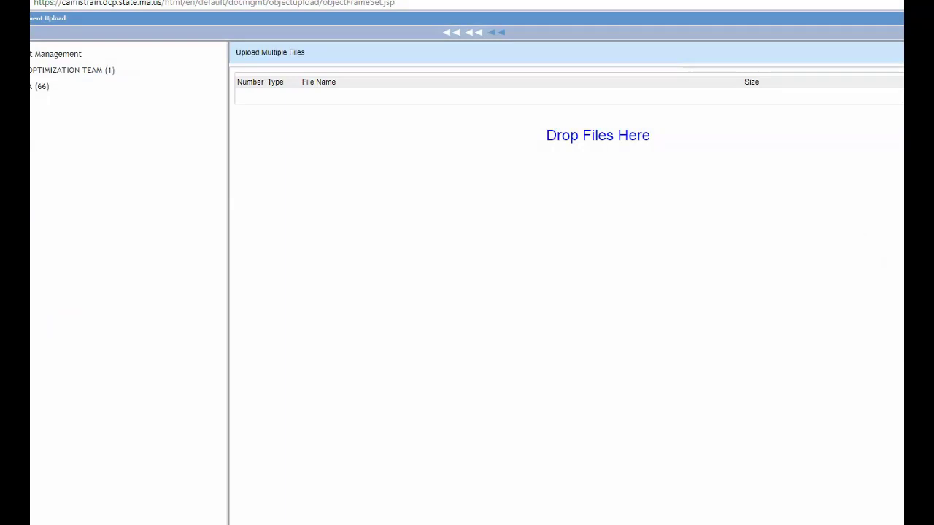
left_click_drag(902, 522, 605, 444)
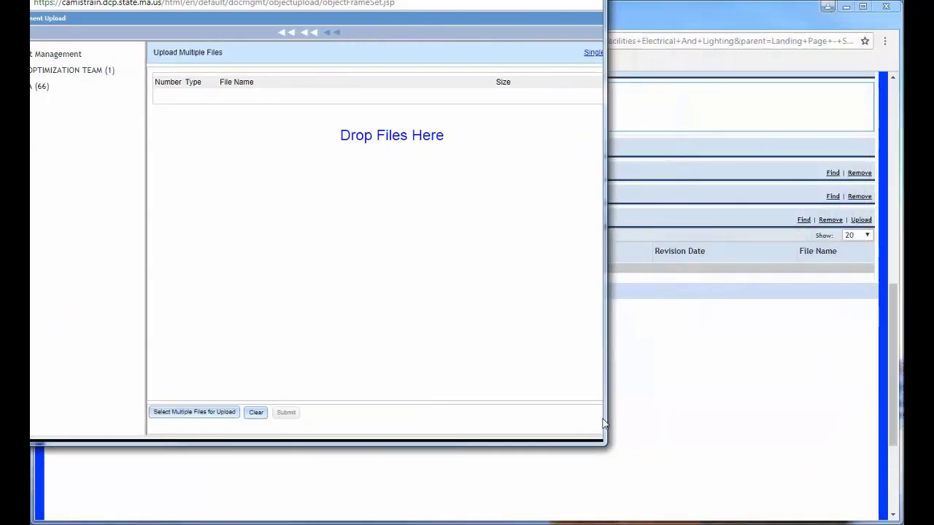
left_click_drag(235, 0, 367, 37)
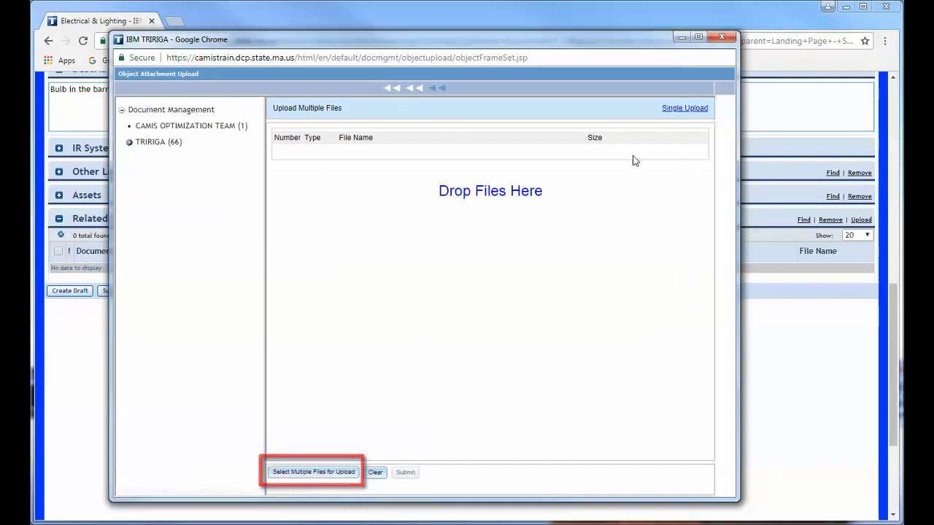
Step: Add Sample Upload.doc from the Desktop to the upload file list
left_click(314, 472)
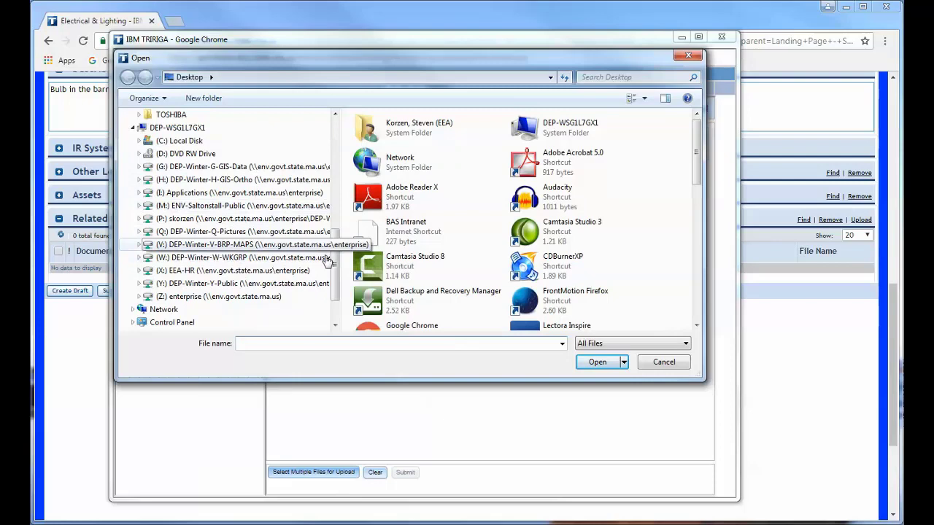
left_click(693, 316)
left_click(693, 316)
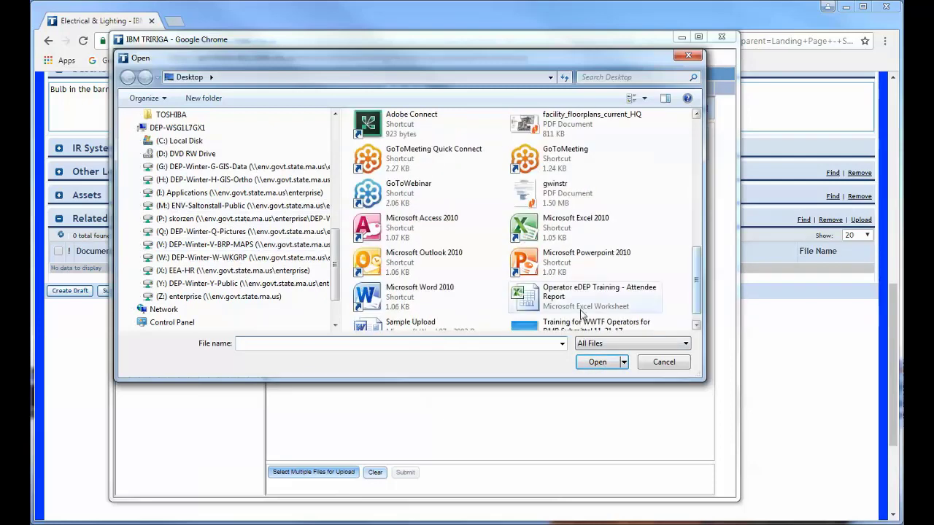
double_click(396, 324)
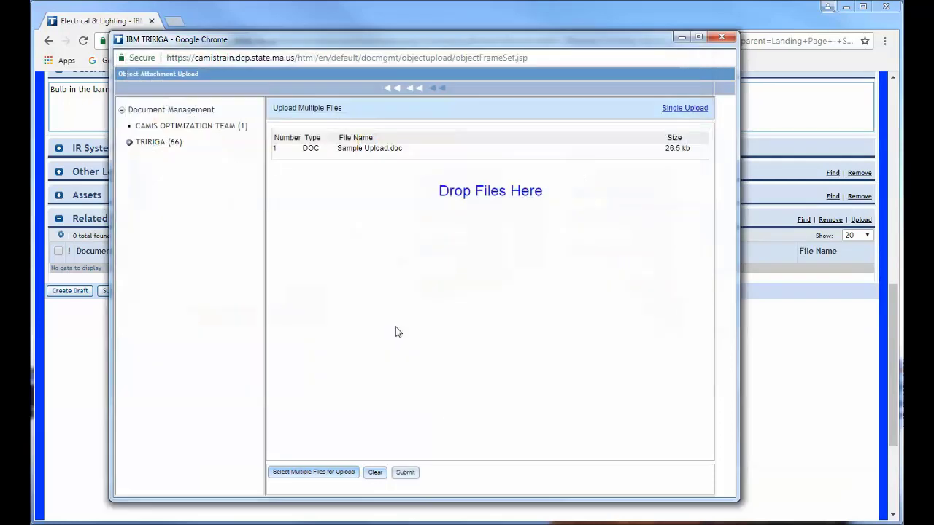
Step: Upload Sample Upload.doc, submit the Electrical & Lighting request, and go back Home
left_click(406, 473)
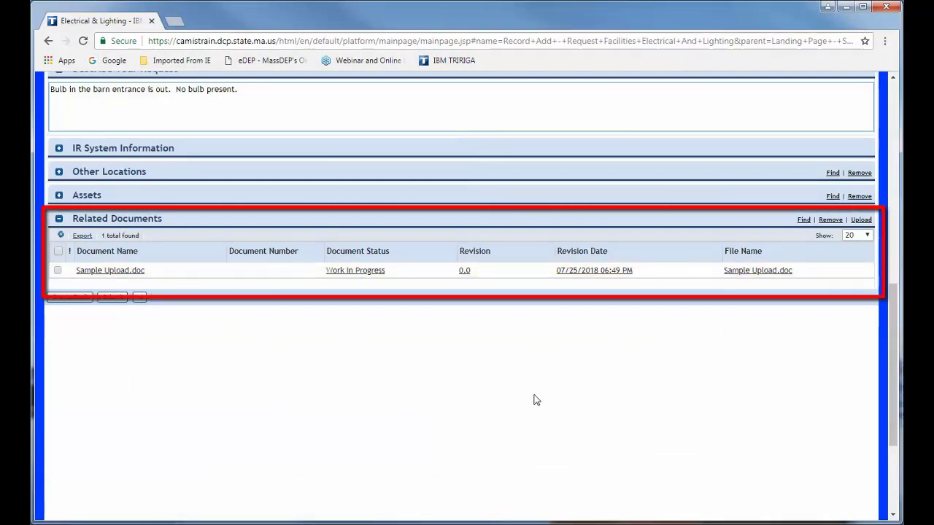
scroll(597, 401, "up", 6)
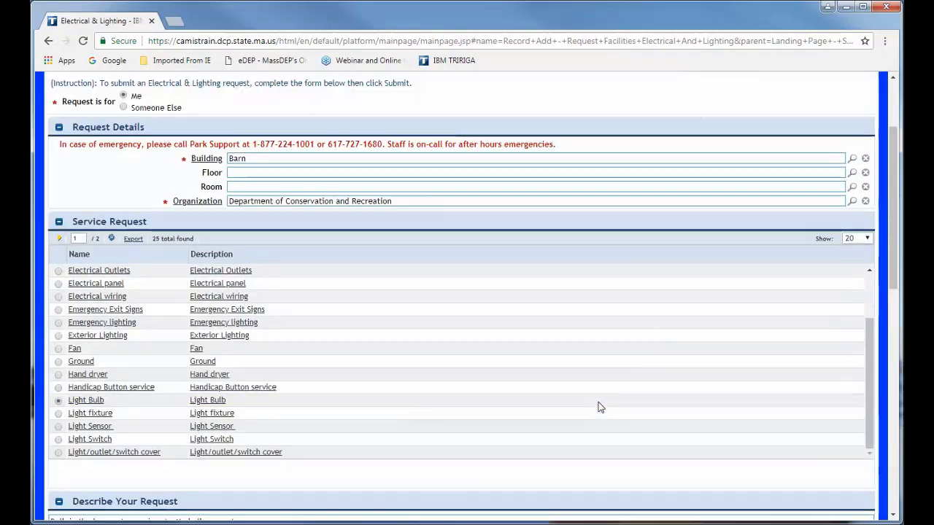
scroll(598, 407, "up", 2)
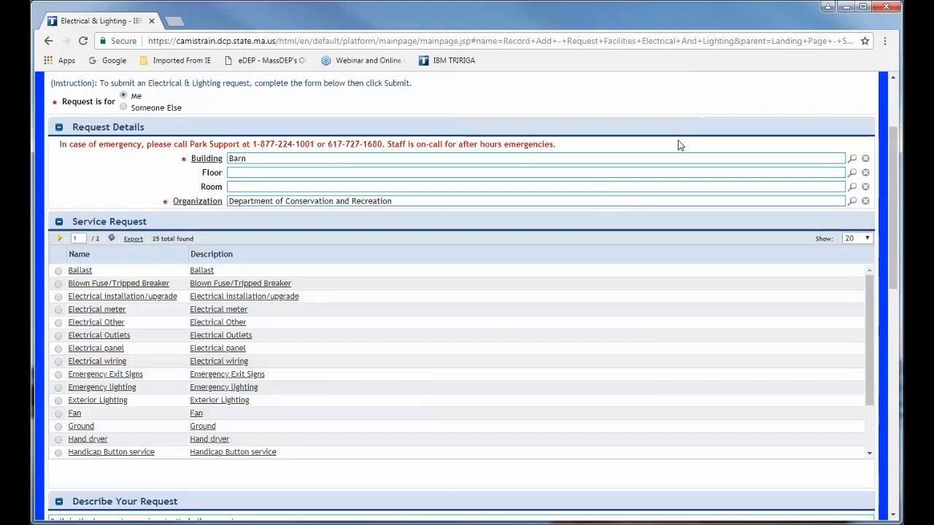
left_click(893, 89)
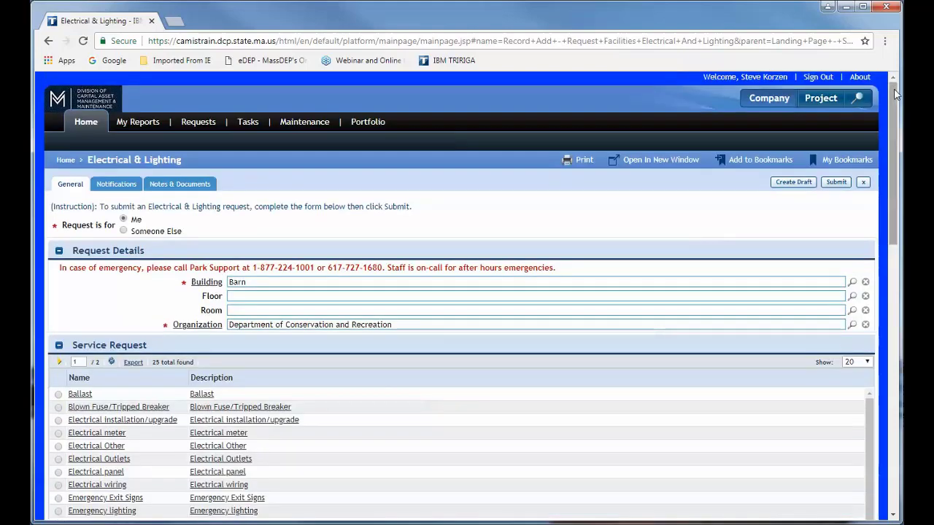
left_click(836, 183)
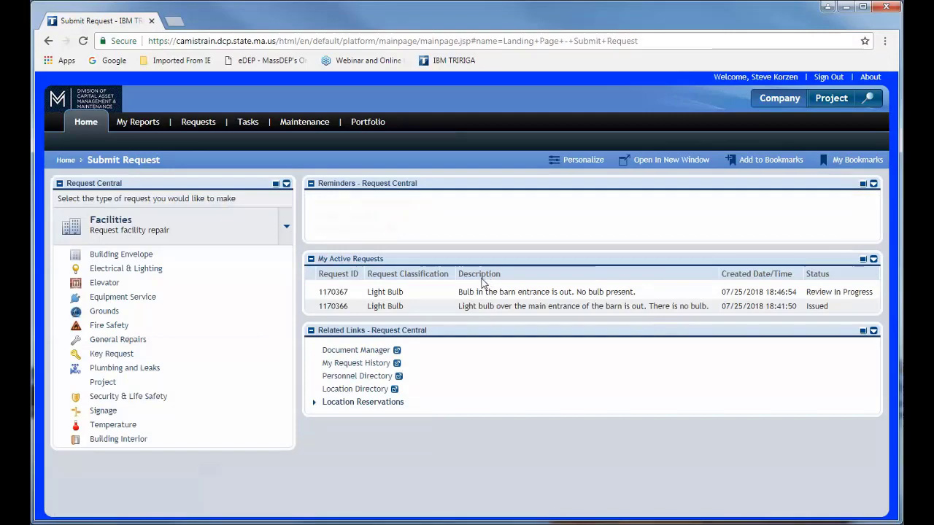
left_click(66, 160)
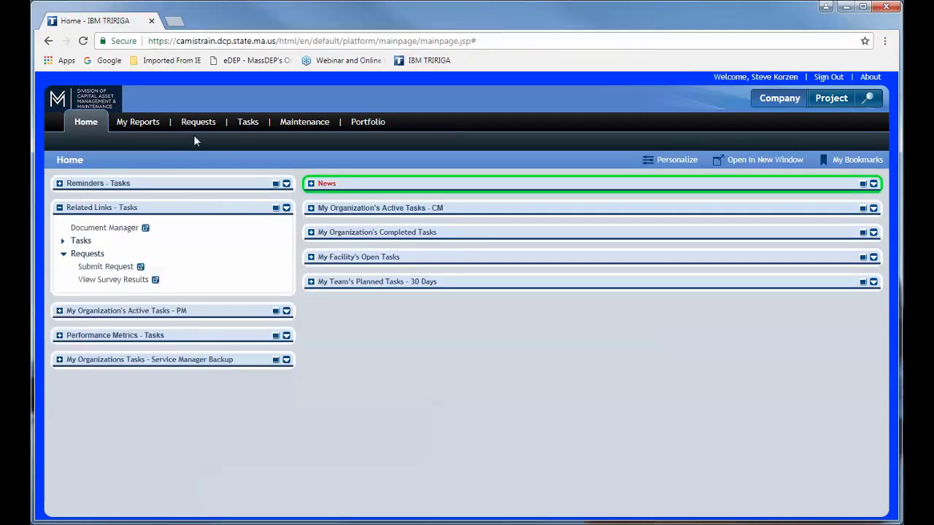
Step: Open Requests > My Requests to see both Barn Light Bulb requests listed as Issued
left_click(194, 122)
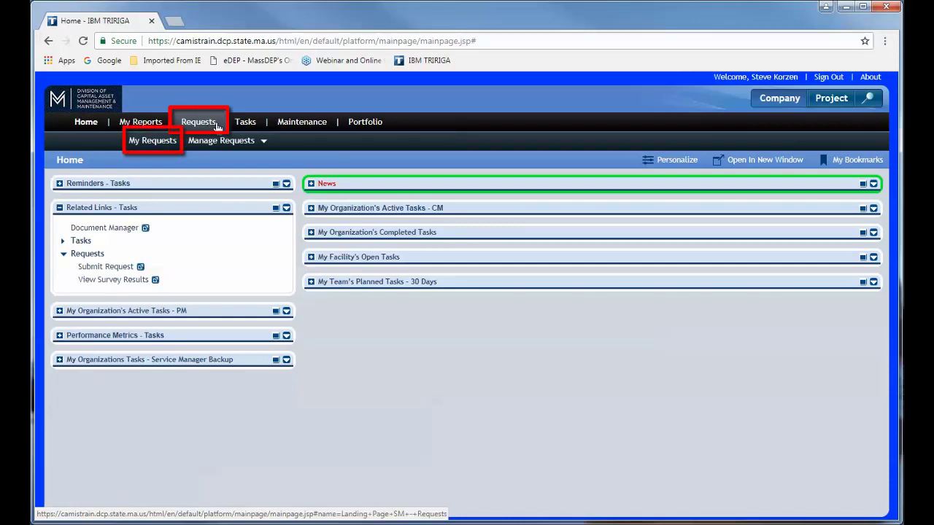
left_click(148, 141)
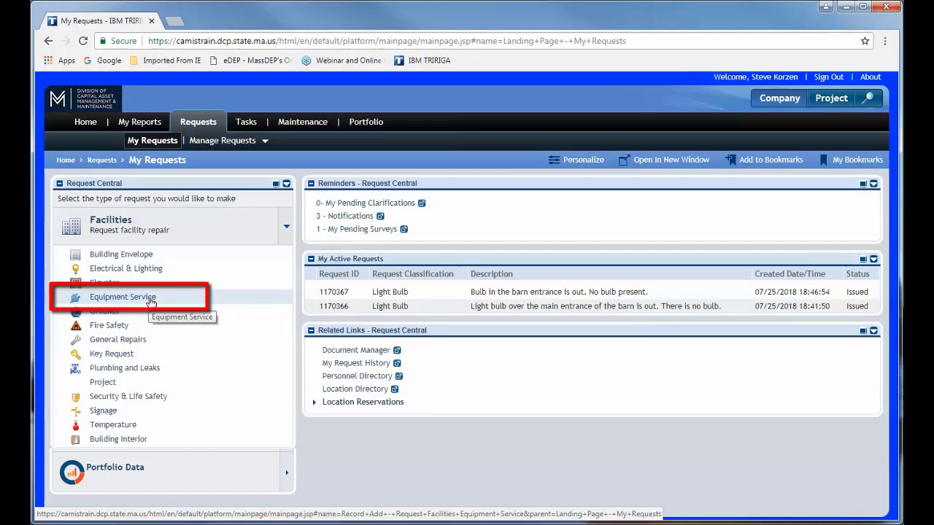
Step: Start a new Equipment Service request from Request Central
left_click(151, 301)
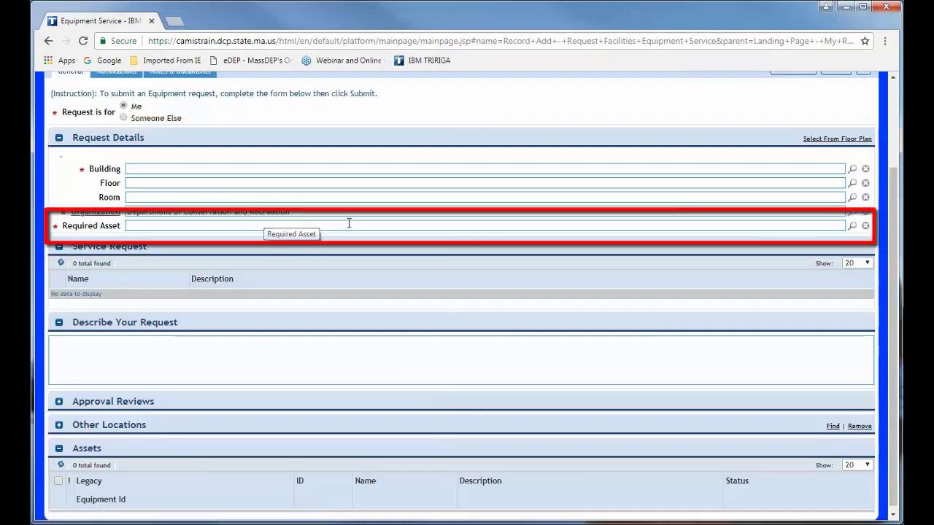
Step: Look up assets for Required Asset and find Back Flow Preventer EQ-1062924 in the list
left_click(852, 229)
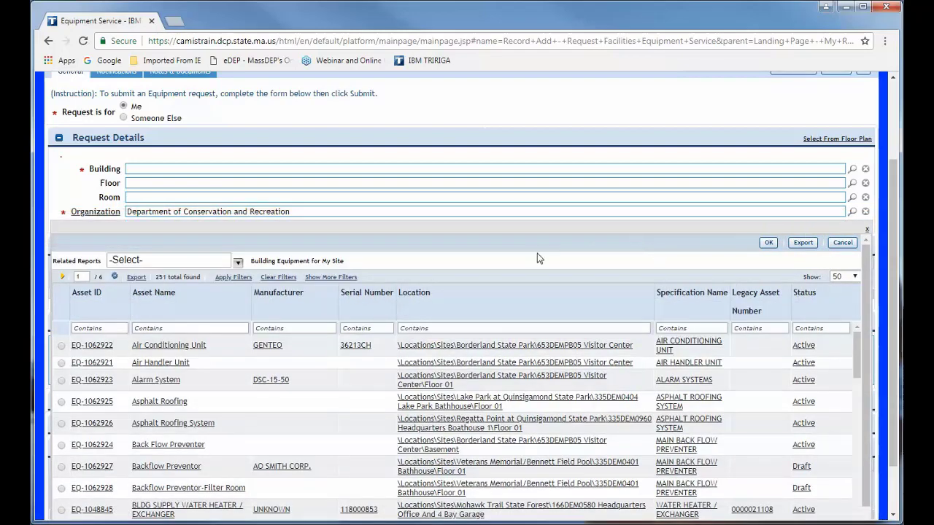
scroll(543, 261, "down", 1)
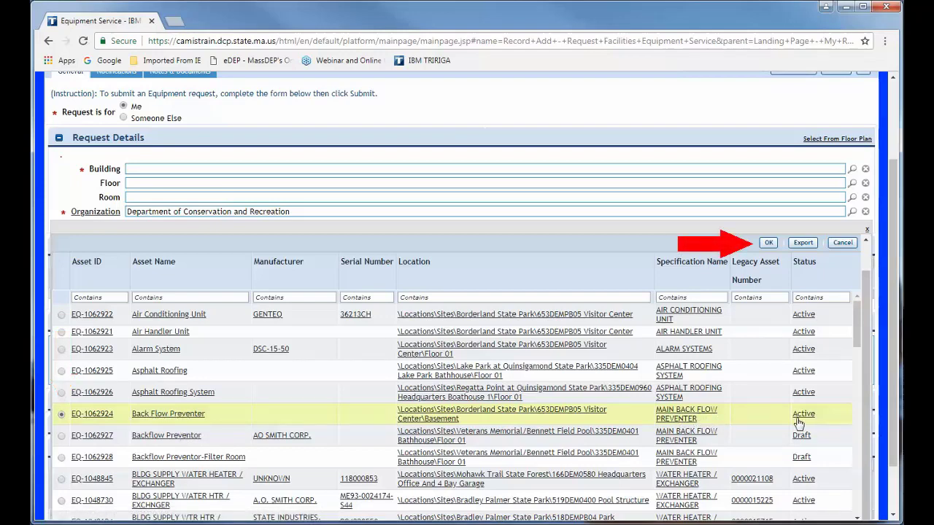
Step: Confirm Back Flow Preventer, filling Building Visitor Center and Floor Basement, then review the form
left_click(769, 244)
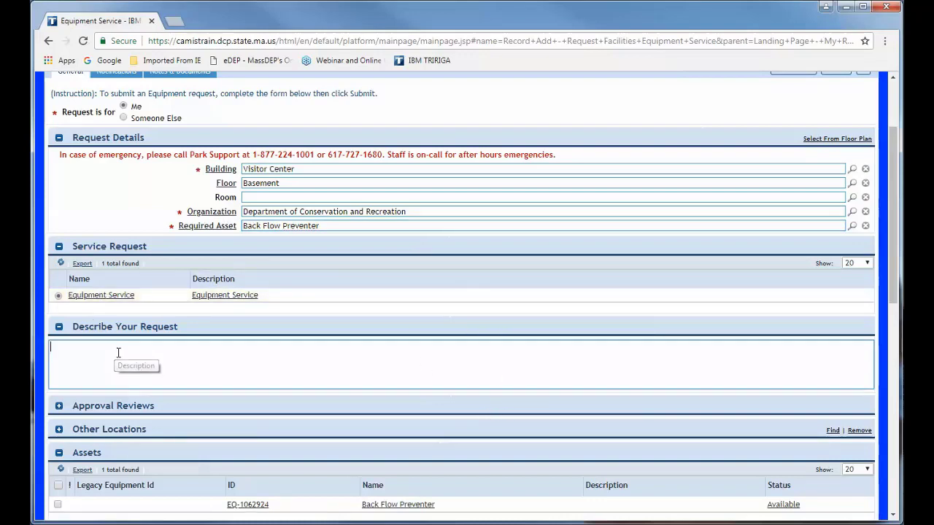
scroll(207, 380, "down", 2)
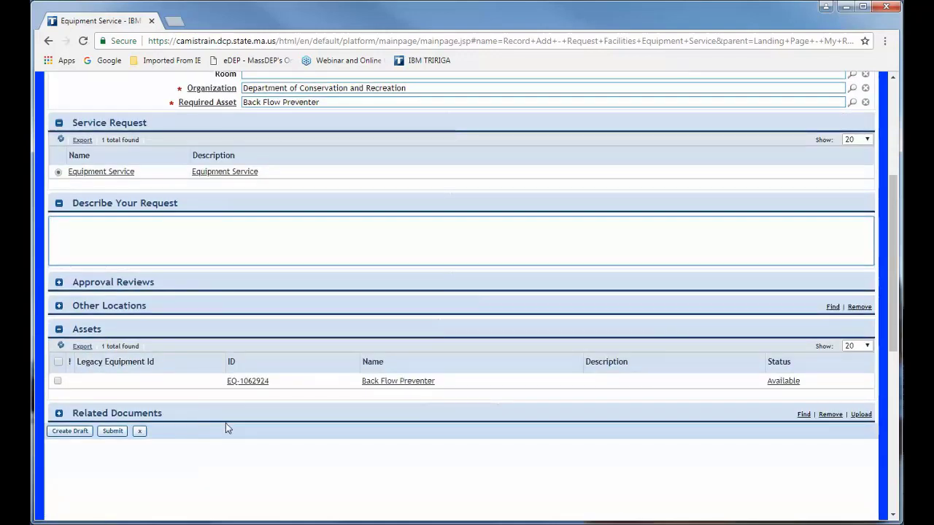
scroll(261, 442, "up", 4)
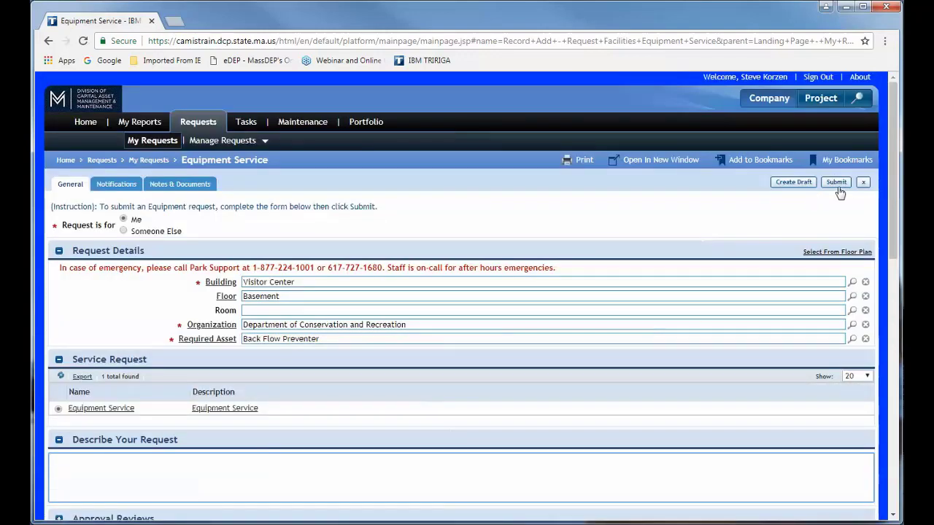